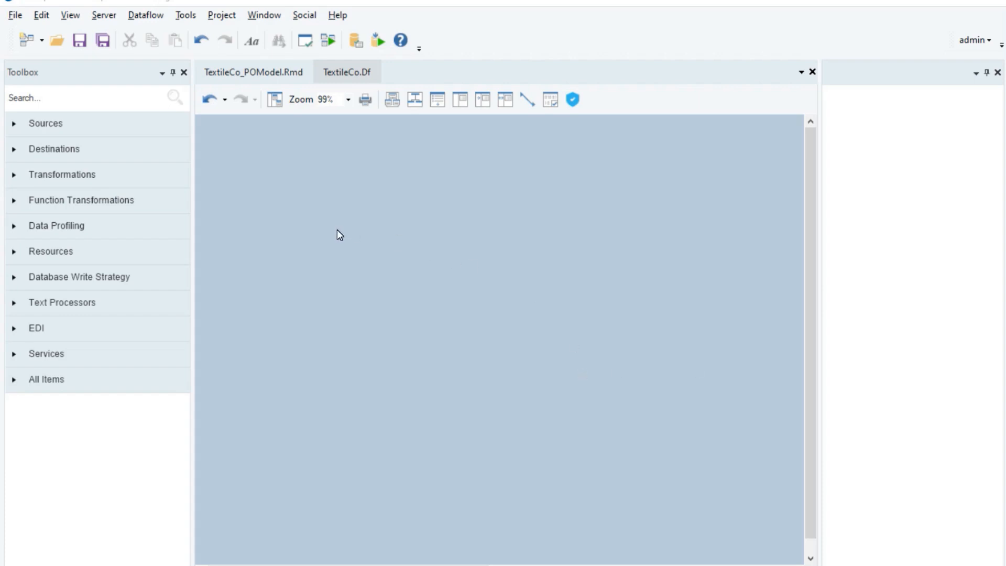
# Examine the Header region of the TextileCo_POModel report model and its Date, PO_No and Supplier_ID fields
pyautogui.click(42, 41)
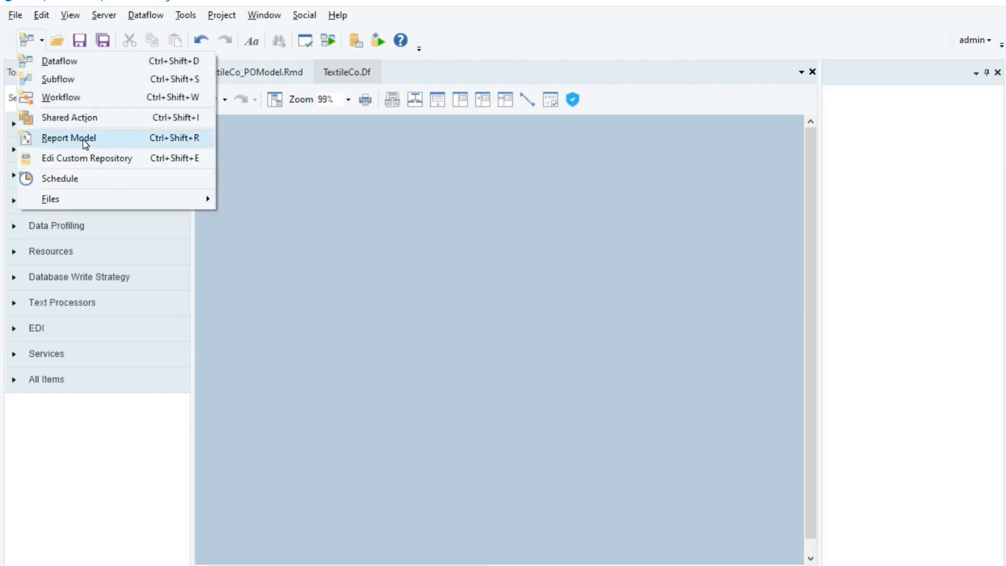
pyautogui.click(257, 73)
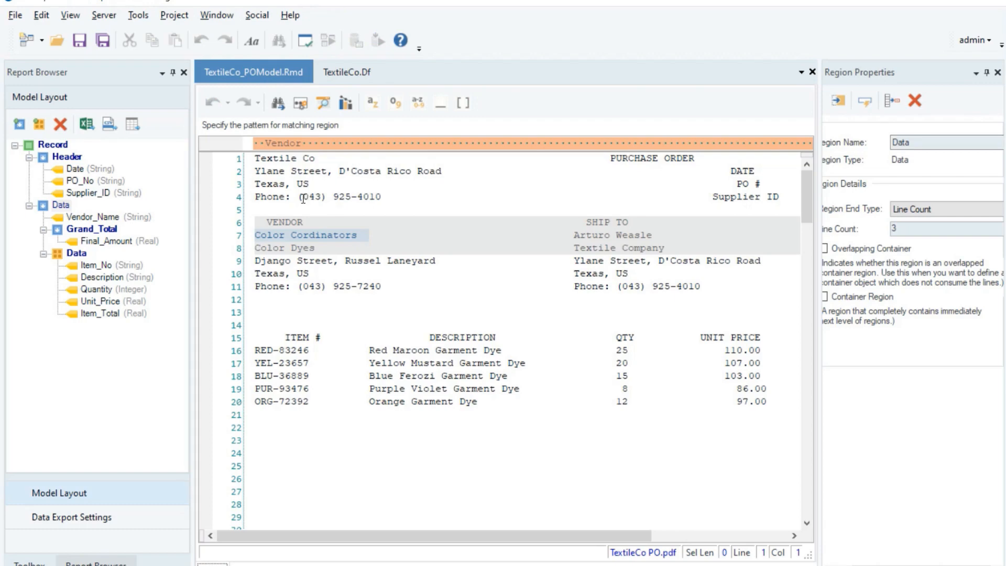
pyautogui.click(77, 158)
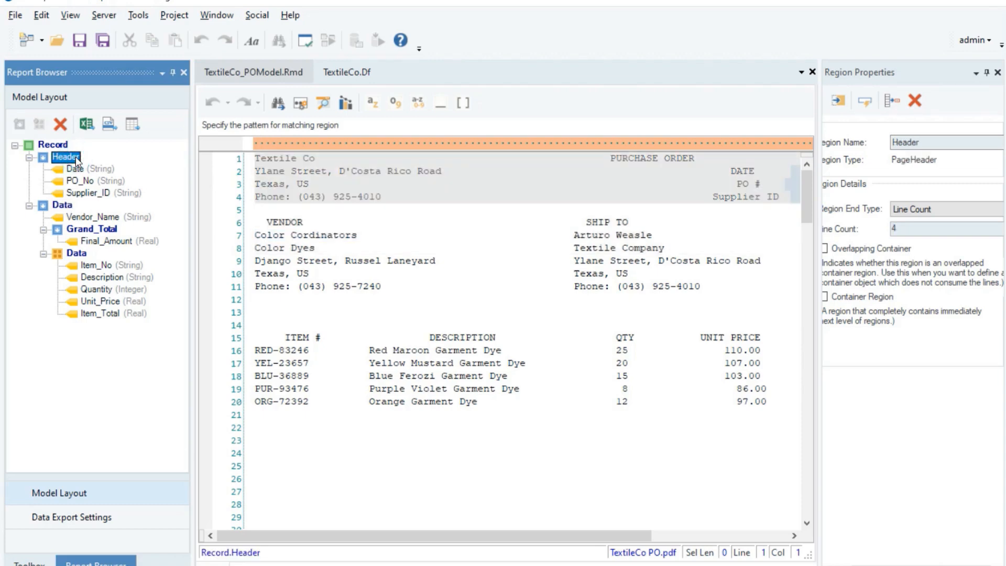
pyautogui.click(76, 169)
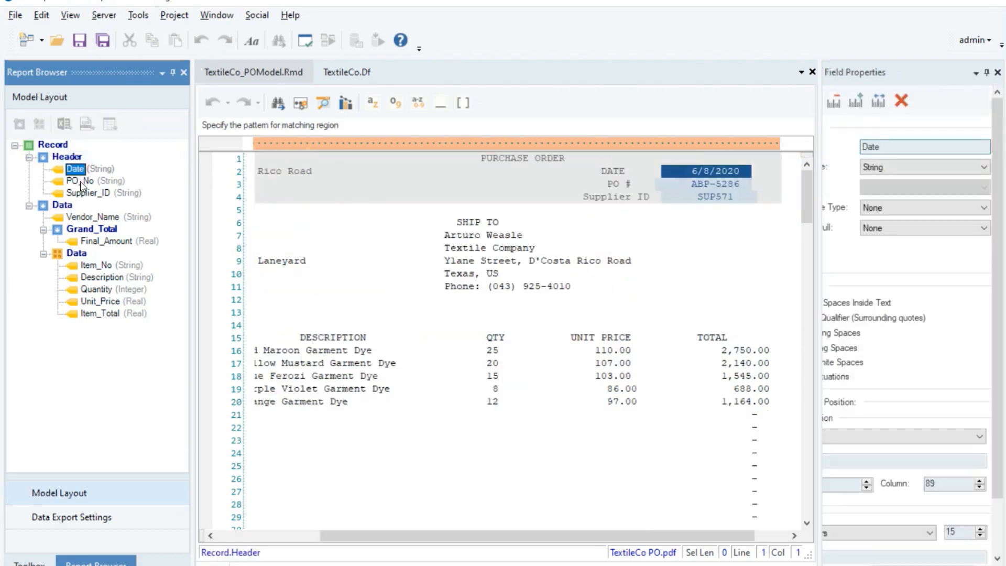
pyautogui.click(82, 182)
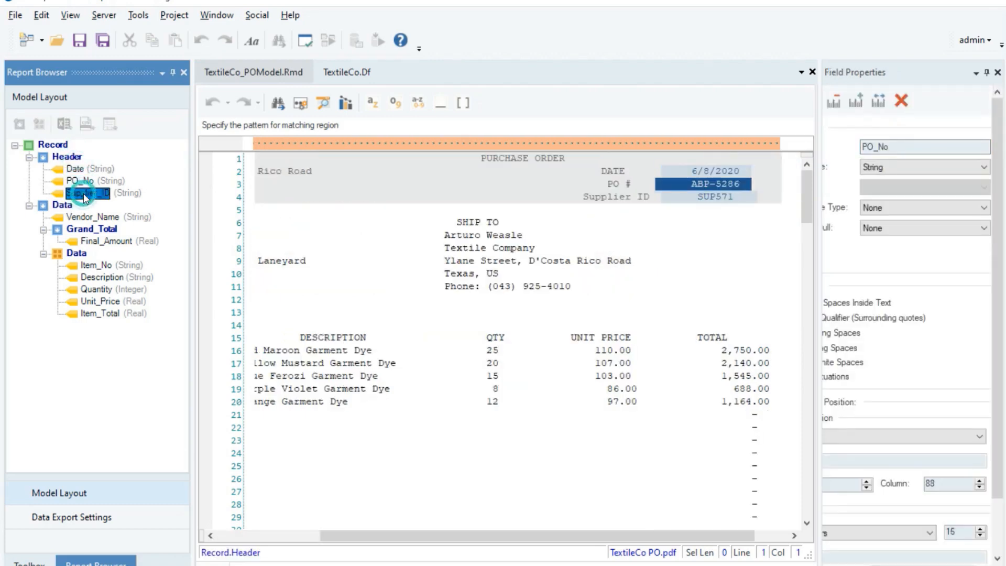
pyautogui.click(84, 194)
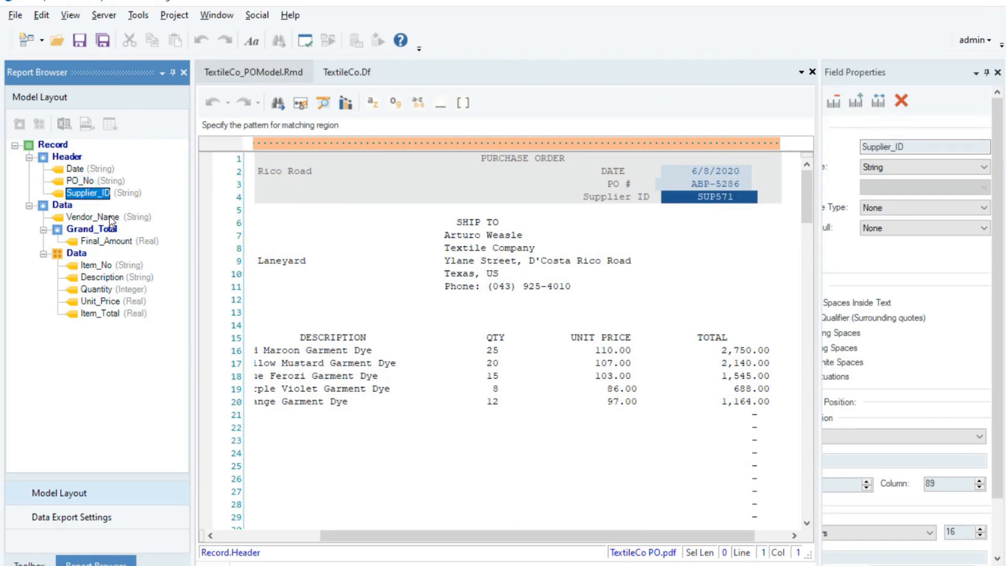
# Examine the report model's Data region with its Vendor_Name field and the Final_Amount field under Grand_Total
pyautogui.click(59, 207)
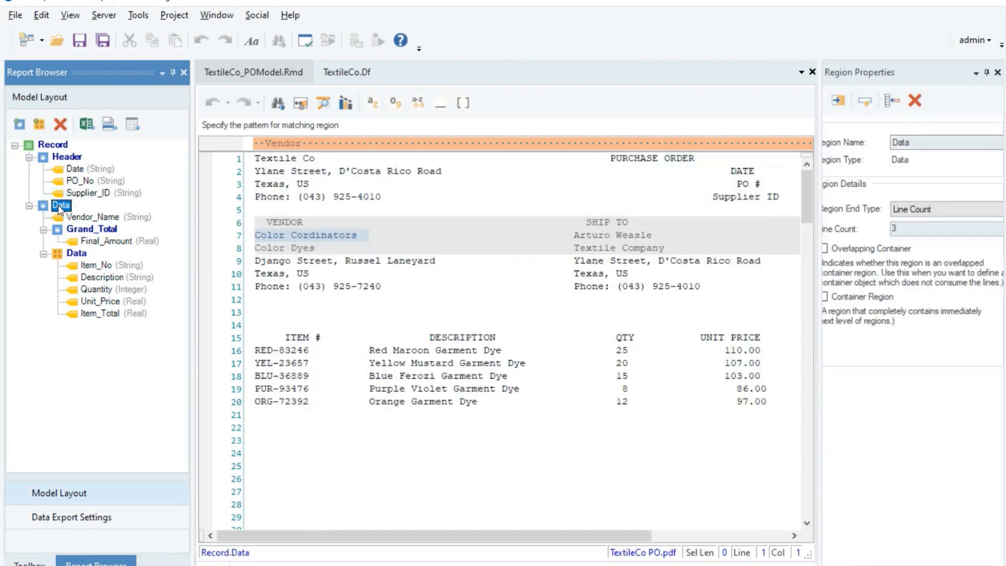
pyautogui.click(84, 217)
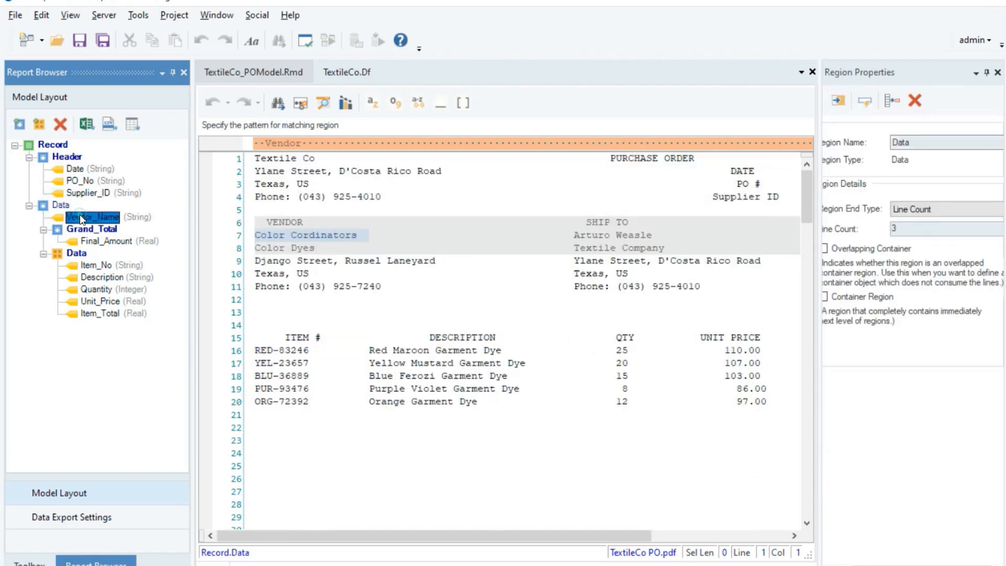
pyautogui.click(107, 241)
pyautogui.scroll(-1, 385, 299)
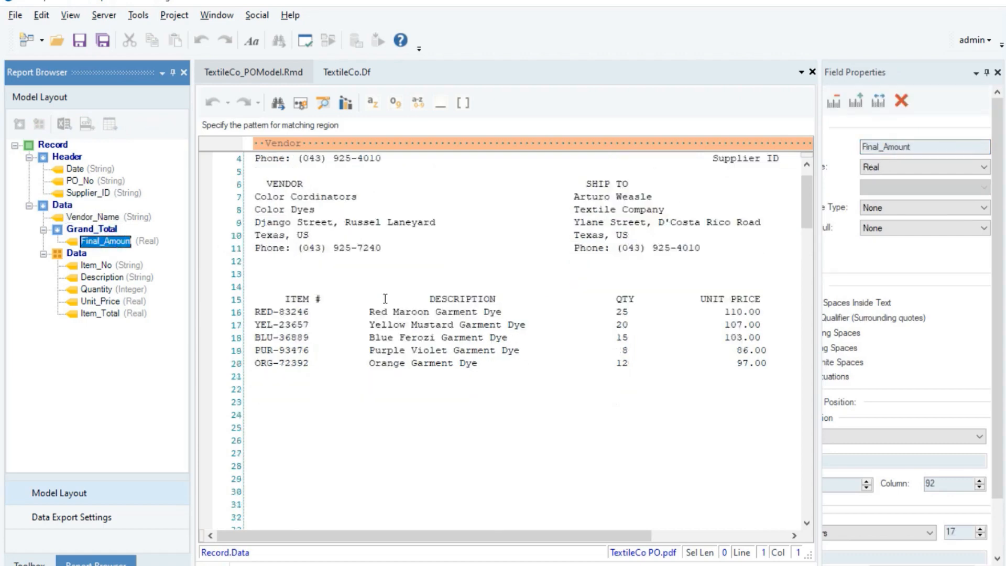
pyautogui.scroll(1, 385, 298)
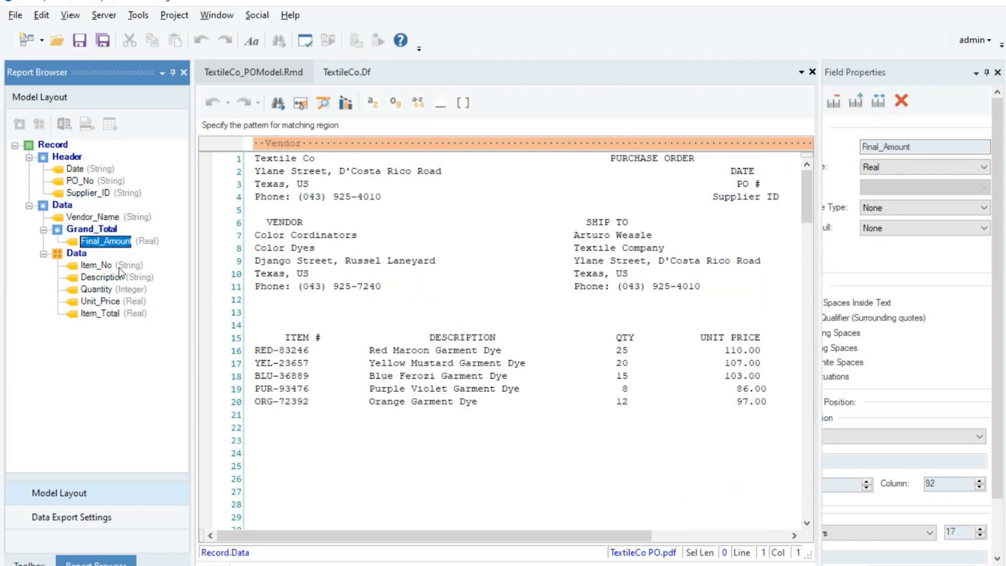
# Examine the line-item fields of the nested Data region: Item_No, Description, Quantity, Unit_Price and Item_Total
pyautogui.click(90, 266)
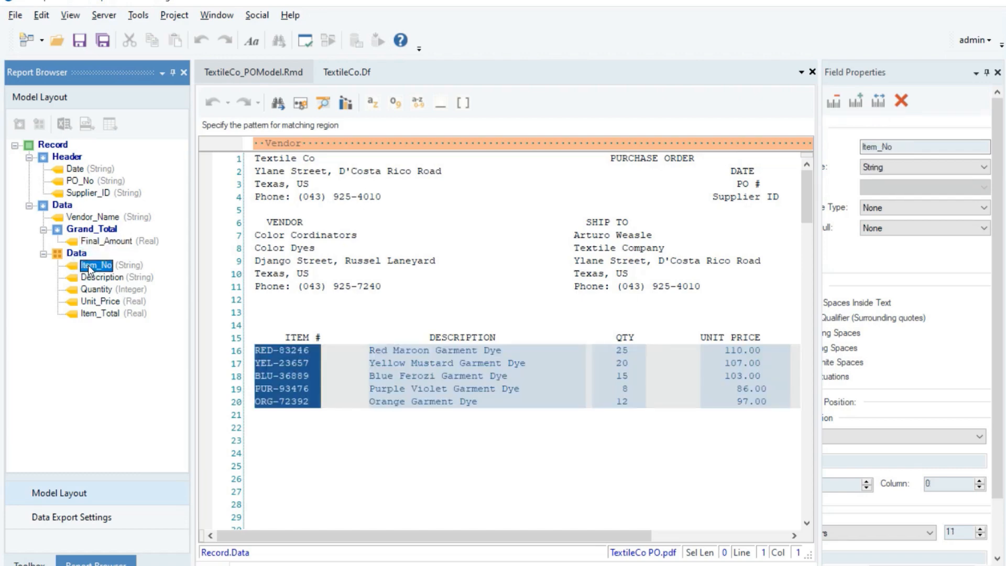
pyautogui.click(95, 280)
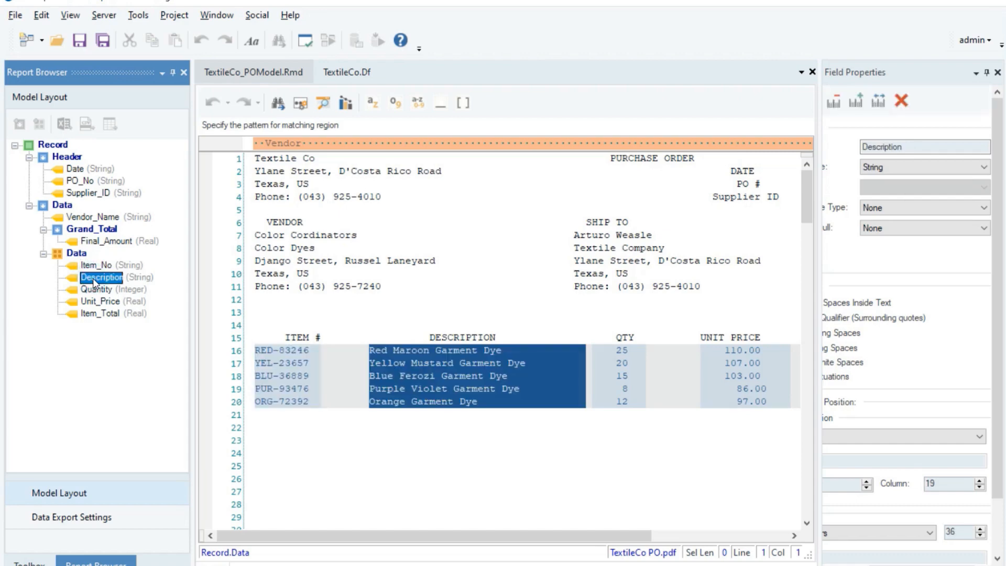
pyautogui.click(96, 289)
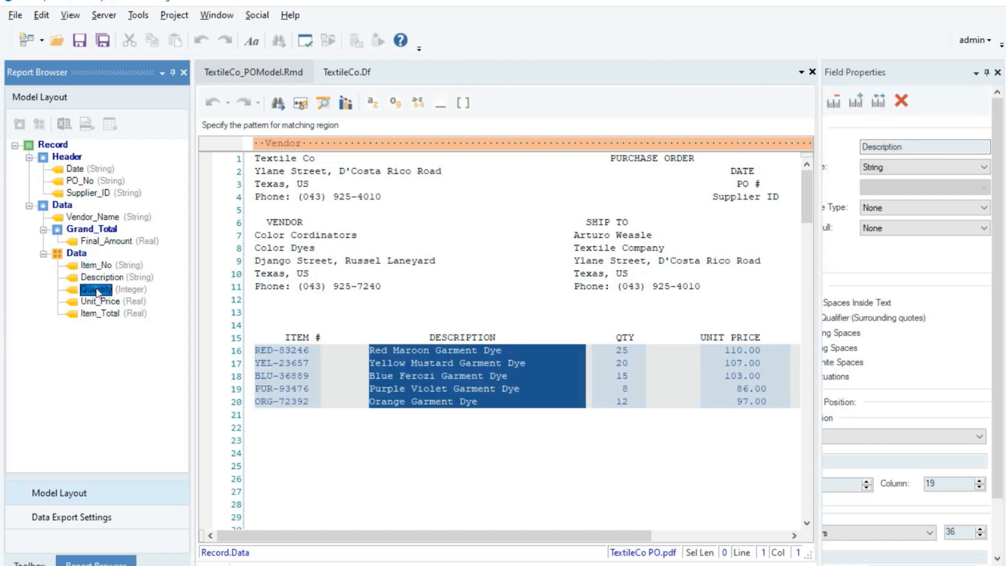
pyautogui.click(120, 304)
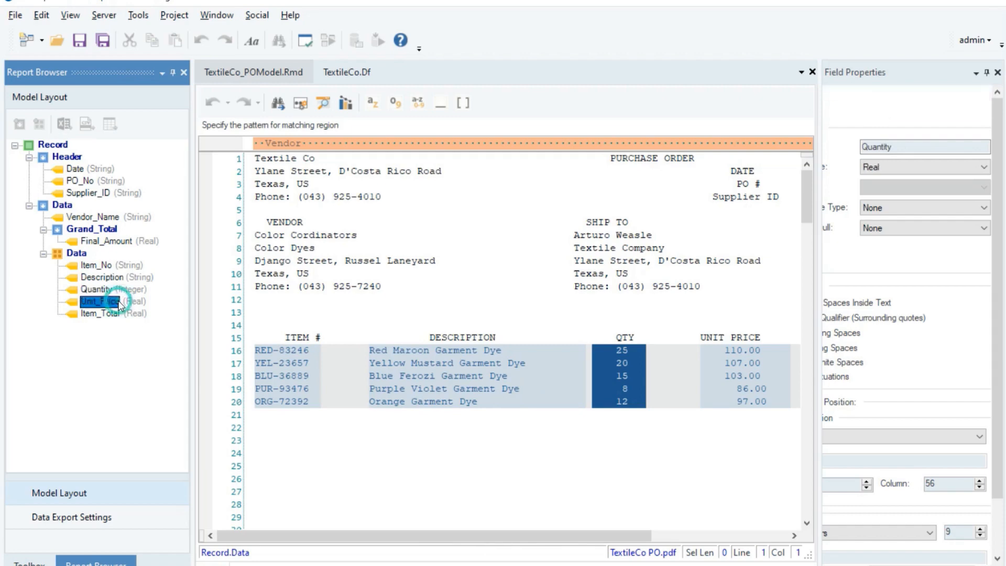
pyautogui.click(120, 313)
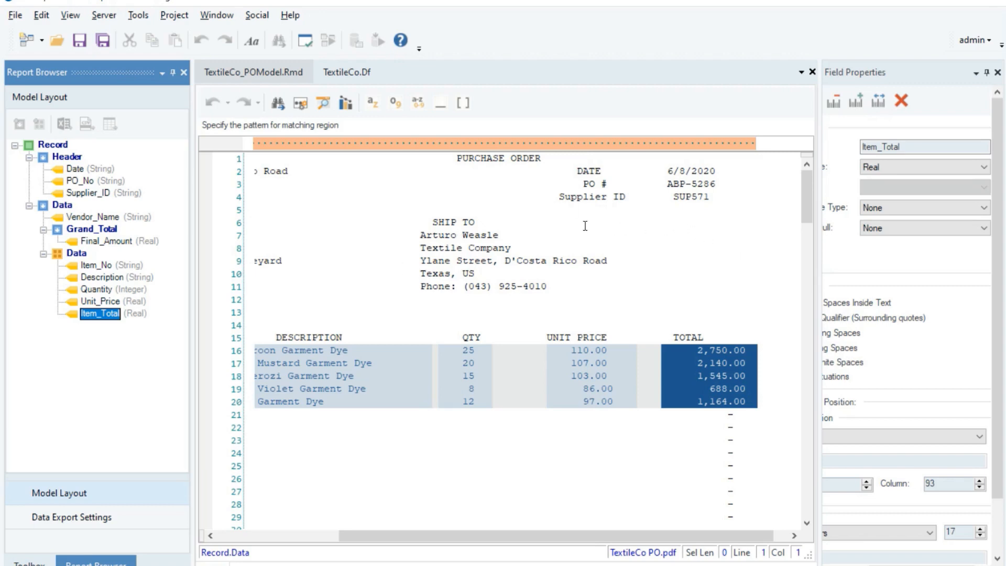
# Preview the data extracted by the report model and expand the first record down to its grand total and line items
pyautogui.click(324, 104)
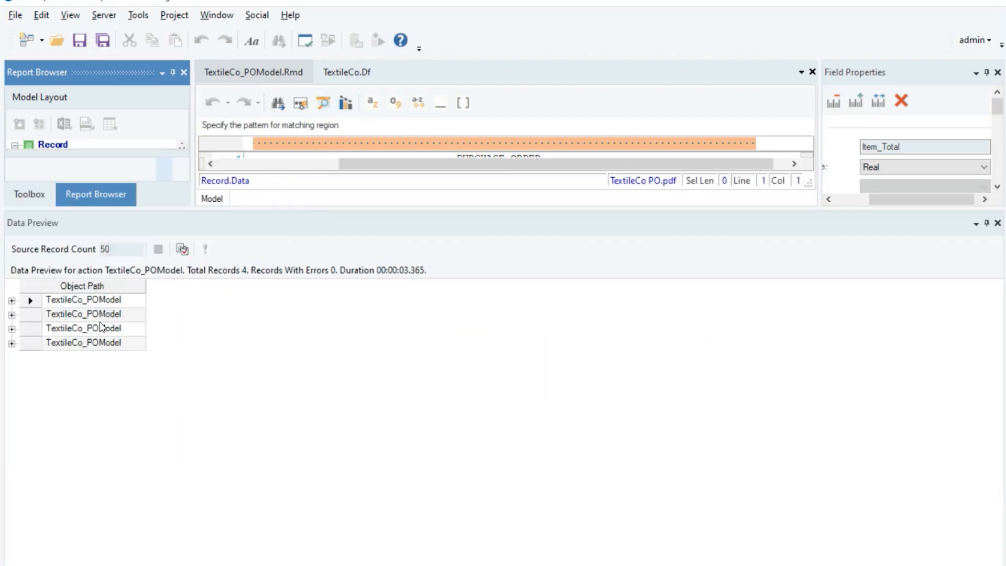
pyautogui.click(11, 302)
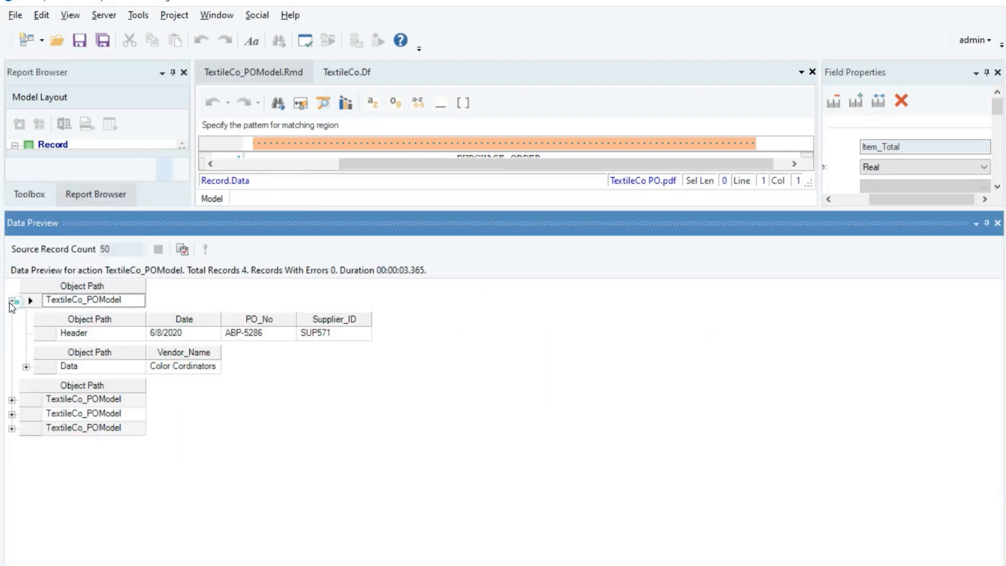
pyautogui.click(27, 366)
pyautogui.click(27, 367)
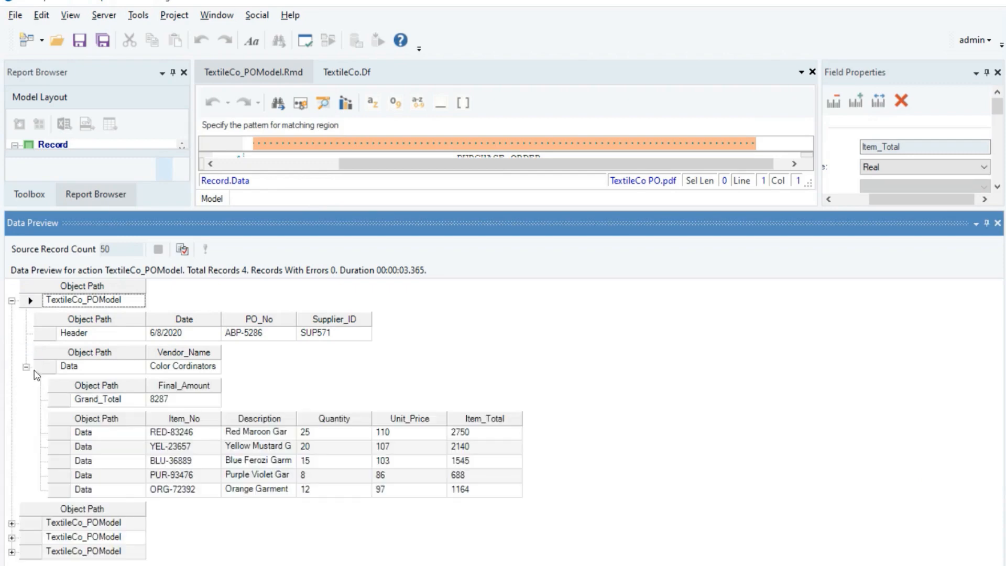
pyautogui.click(11, 523)
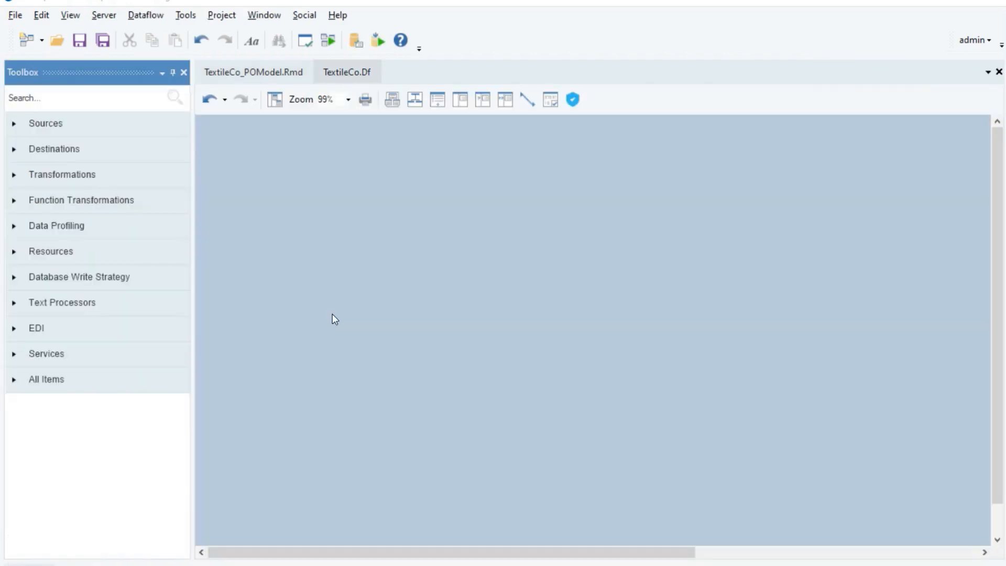
# Start a dataflow and add the purchase order report model to it as the source object
pyautogui.click(268, 286)
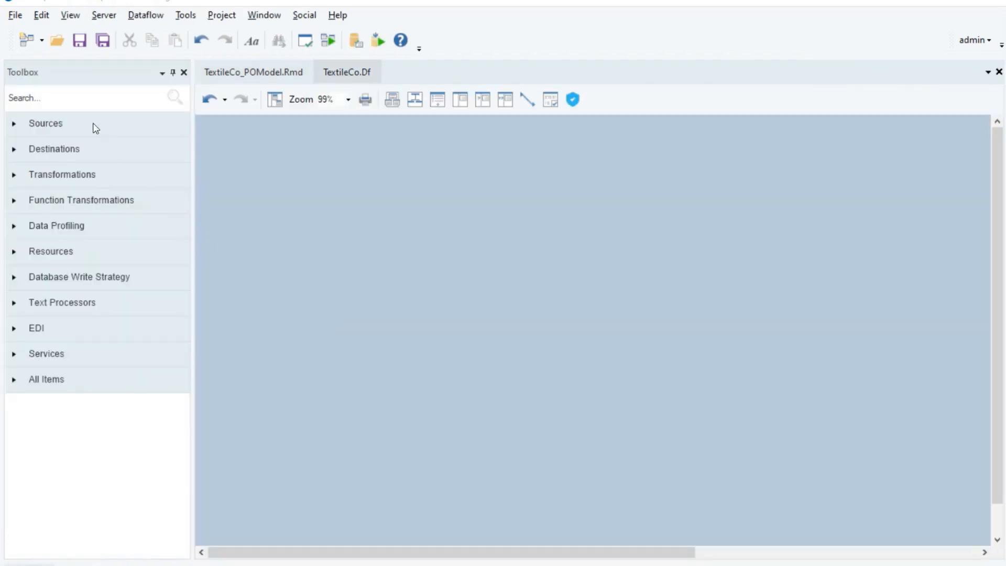
pyautogui.click(44, 41)
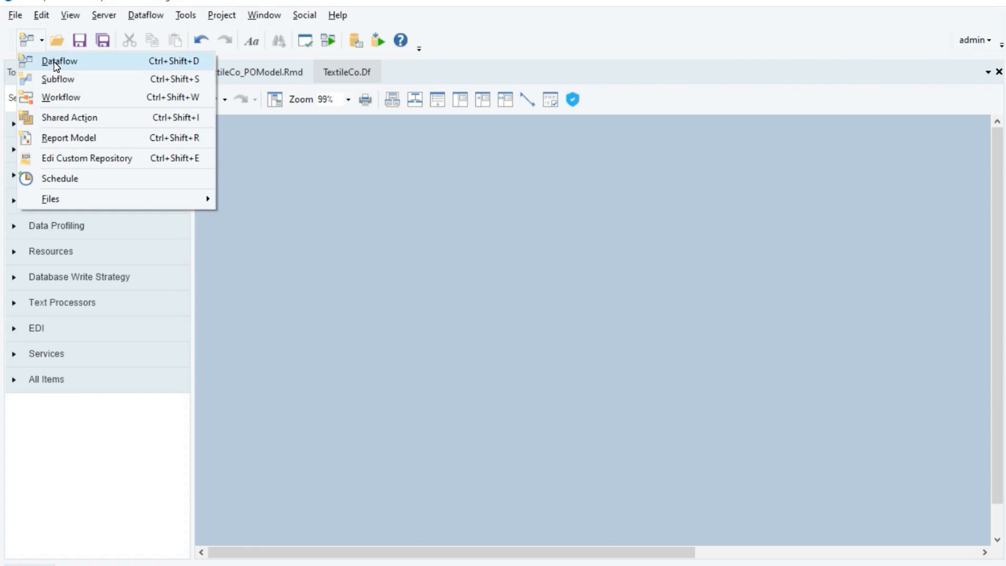
pyautogui.click(56, 61)
pyautogui.click(46, 123)
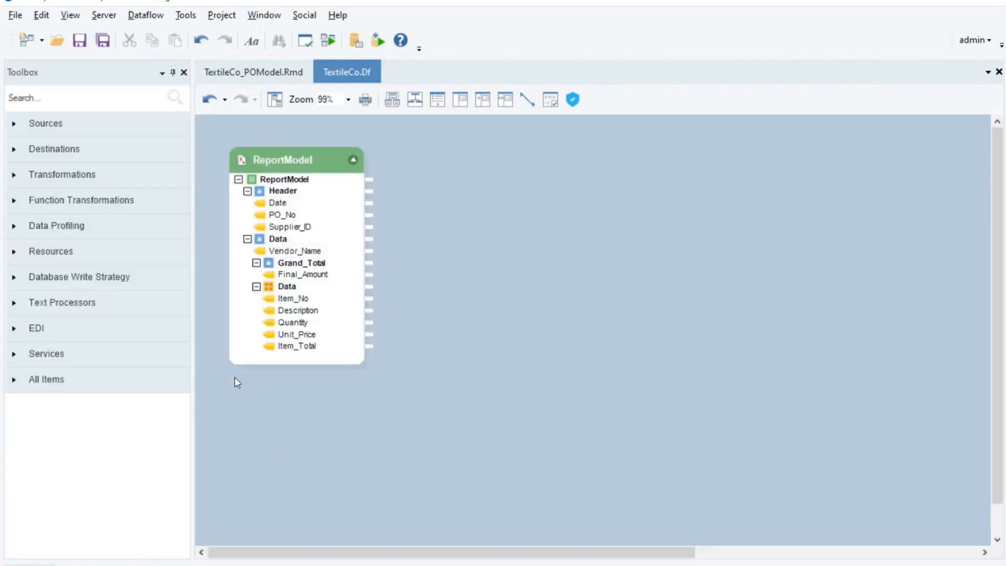
# Add a Switch transformation beside the ReportModel source, map Final_Amount into it and open its properties
pyautogui.click(179, 169)
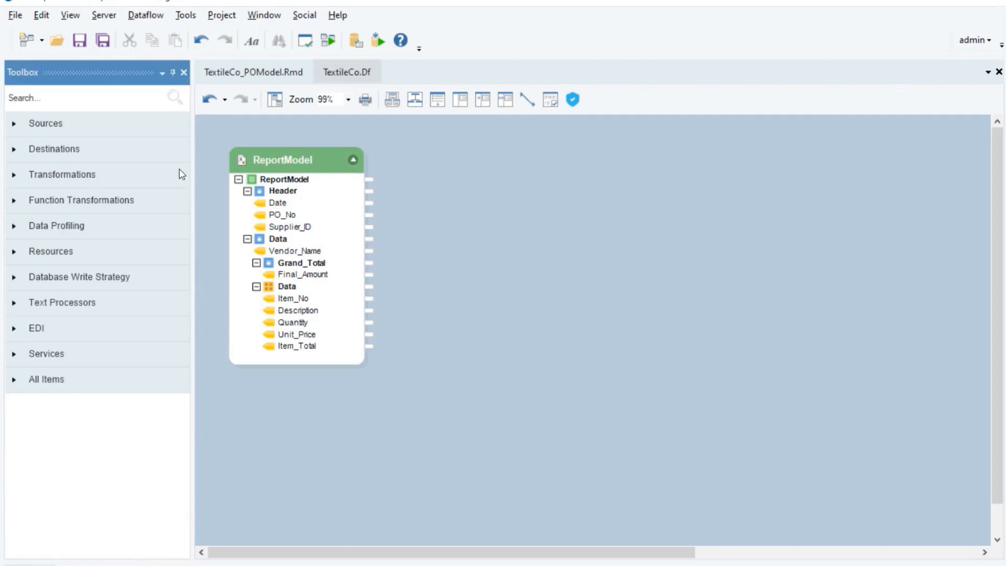
pyautogui.click(182, 173)
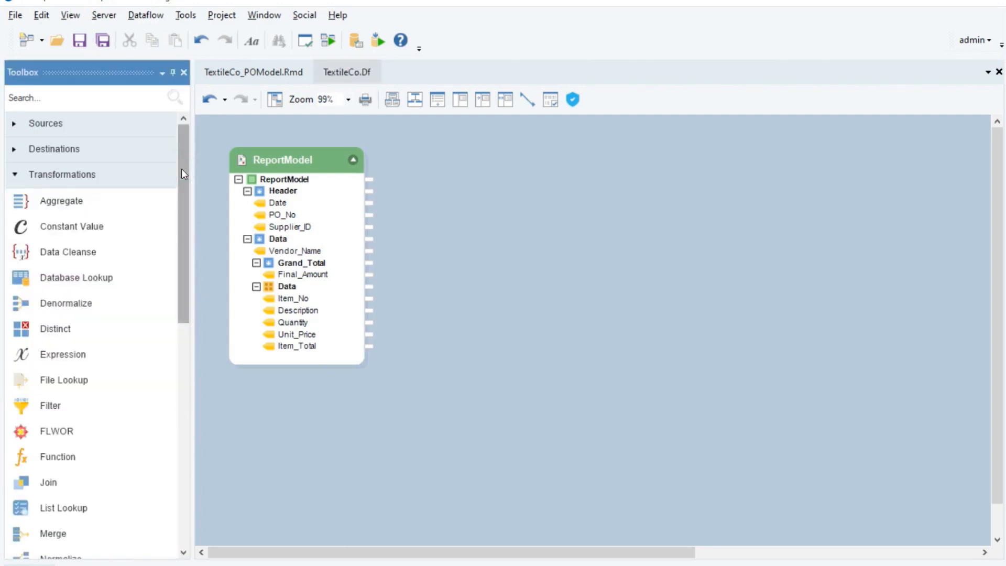
pyautogui.moveTo(181, 174); pyautogui.dragTo(175, 320)
pyautogui.moveTo(121, 438); pyautogui.dragTo(414, 306)
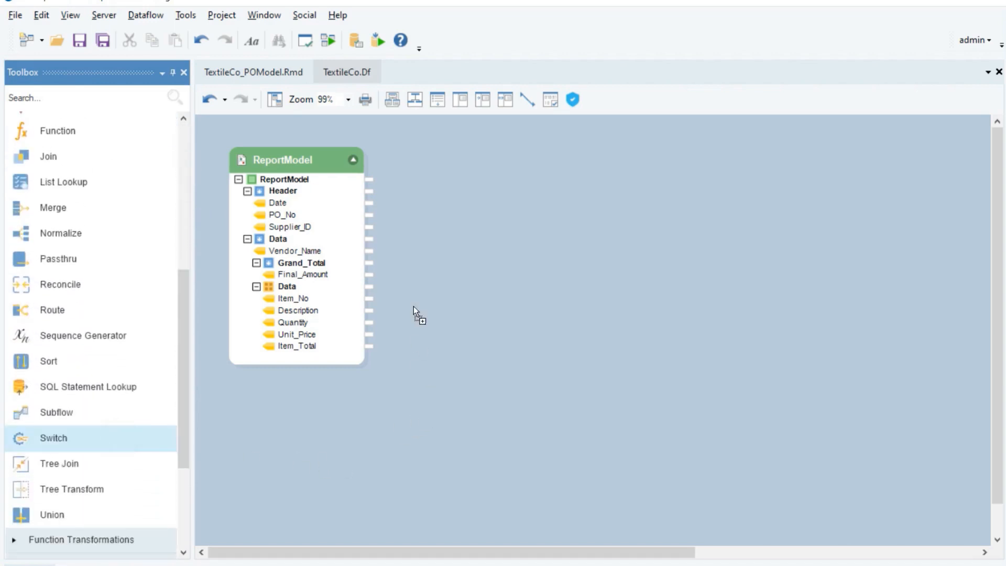
pyautogui.moveTo(428, 163); pyautogui.dragTo(429, 162)
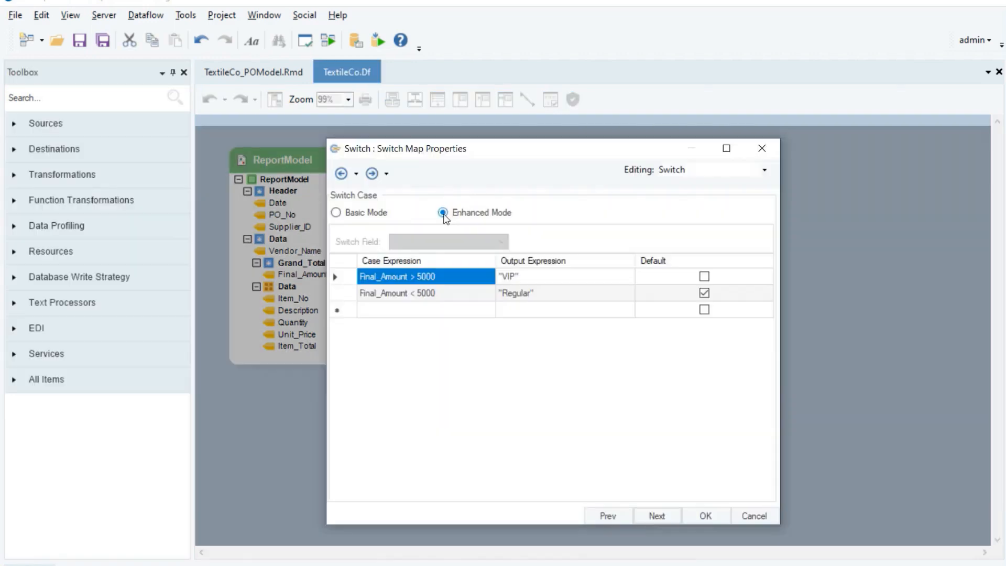
# Configure the Switch in Enhanced Mode with Final_Amount > 5000 returning "VIP" and Final_Amount < 5000 returning "Regular" as the default
pyautogui.click(442, 212)
pyautogui.click(343, 276)
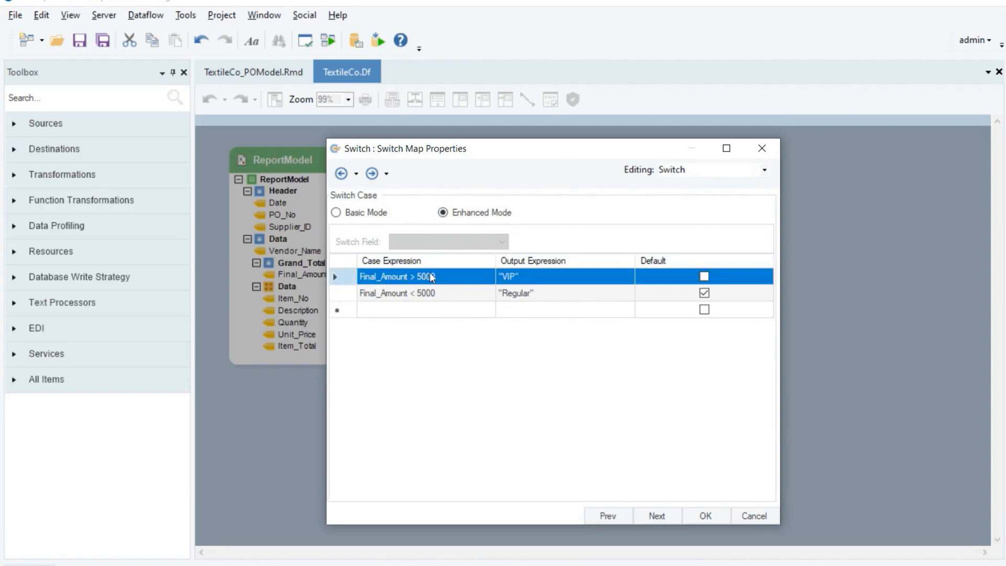
pyautogui.click(443, 282)
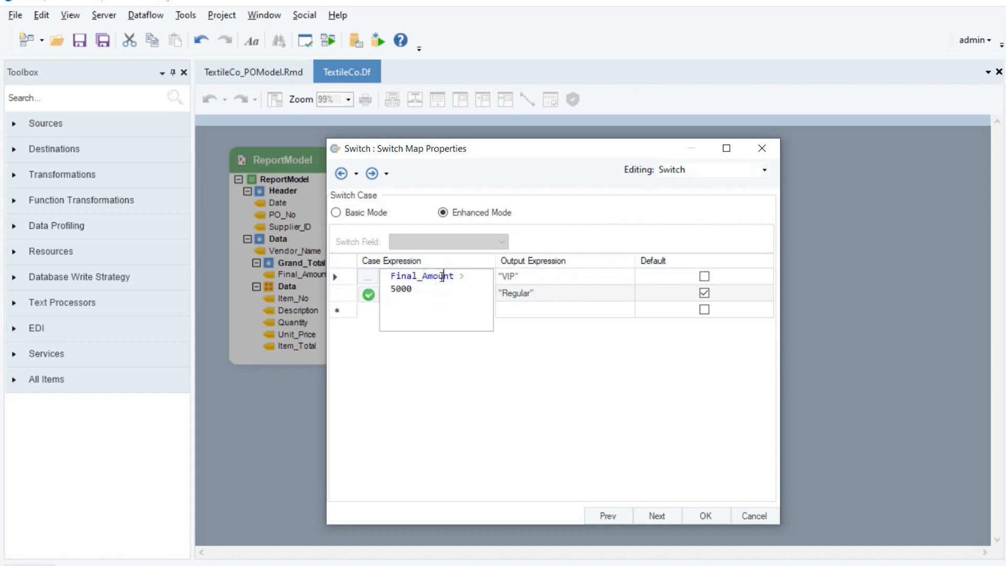
pyautogui.click(541, 276)
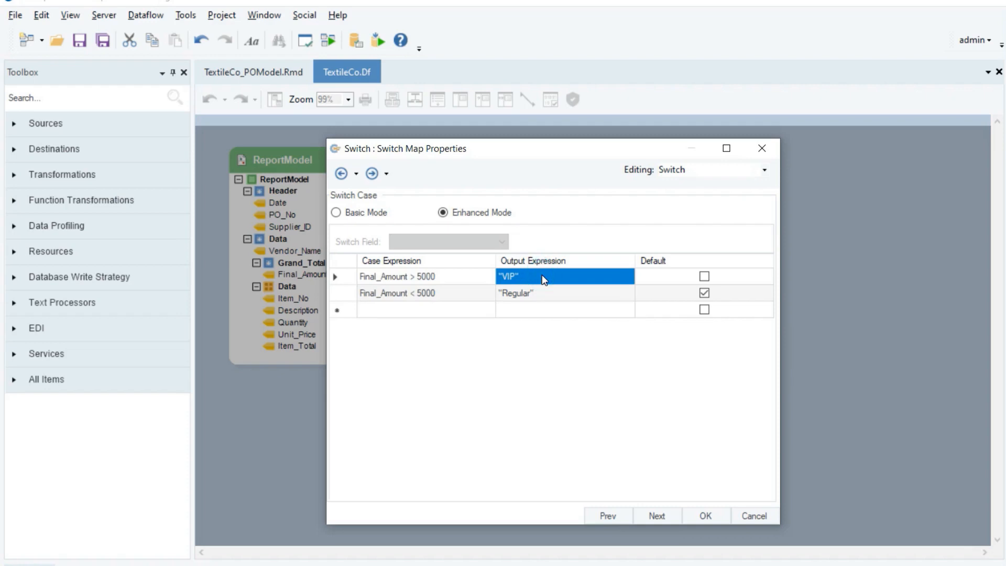
pyautogui.click(467, 292)
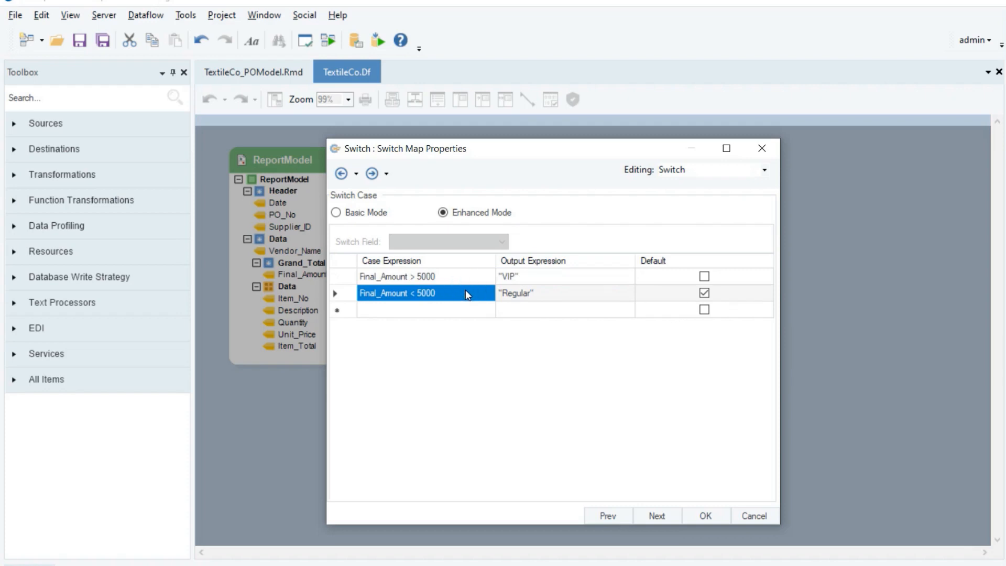
pyautogui.click(465, 292)
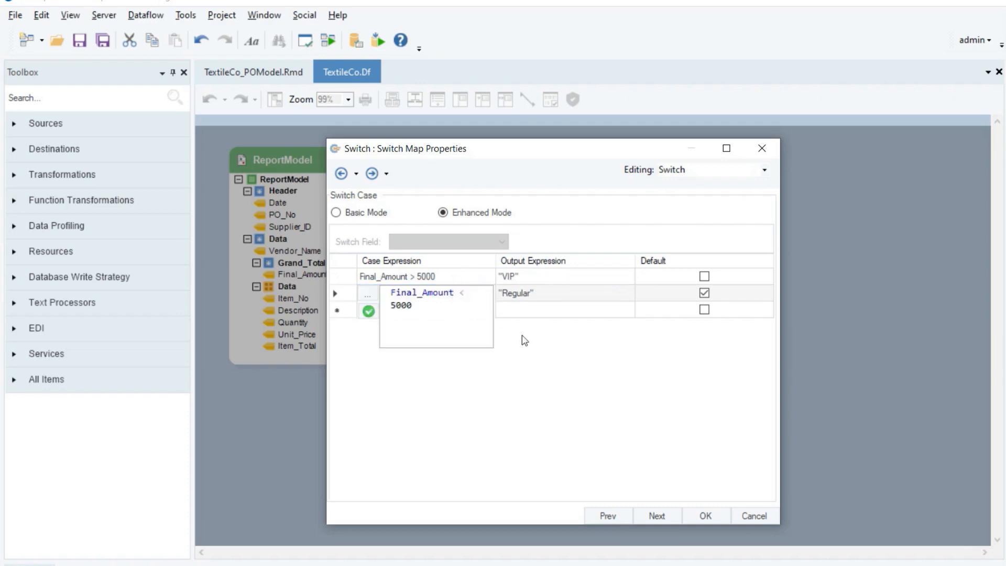
pyautogui.click(533, 293)
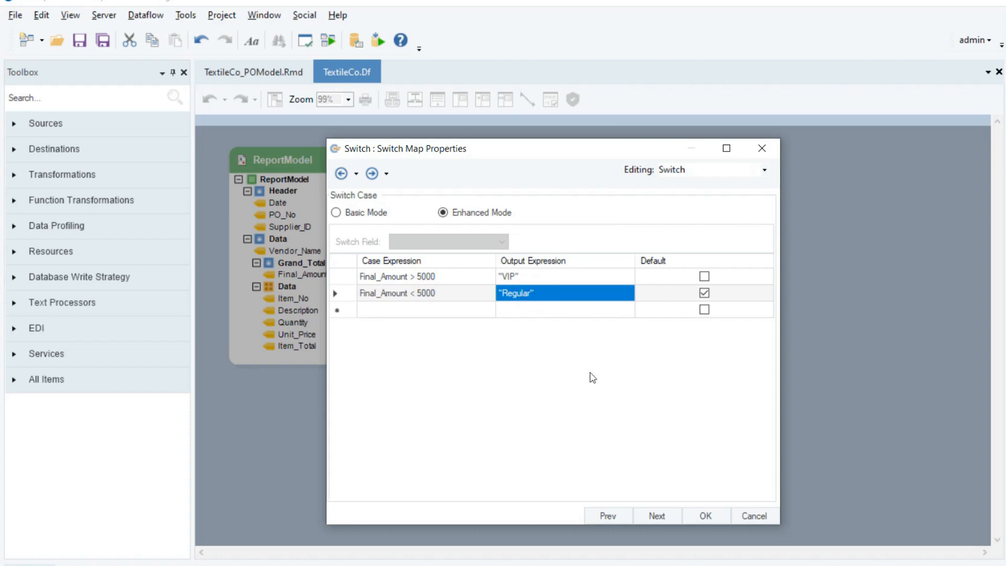
pyautogui.click(705, 515)
# Preview the Switch transformation's output for Final_Amount and Supplier_Type, and close the preview
pyautogui.rightClick(507, 165)
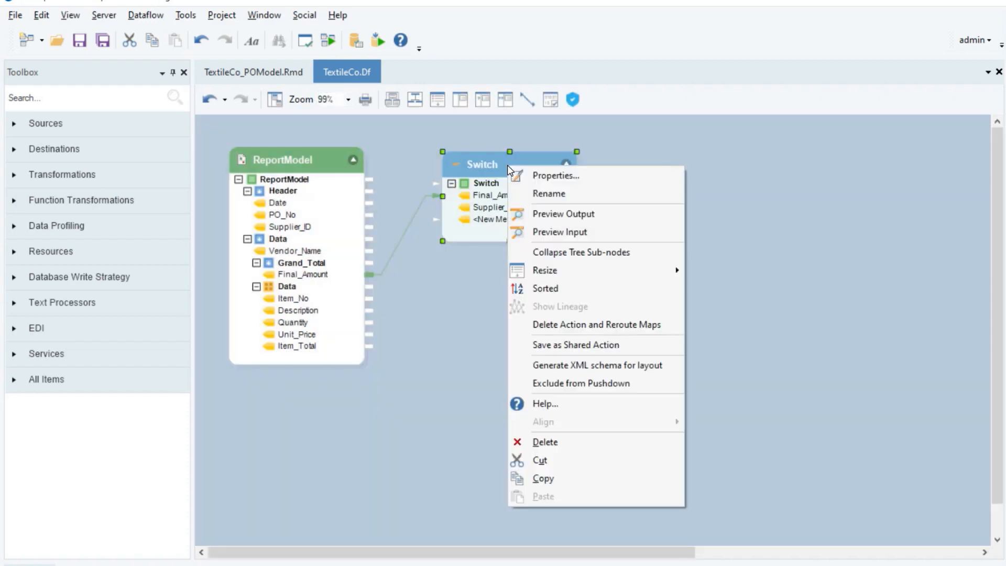
pyautogui.click(545, 214)
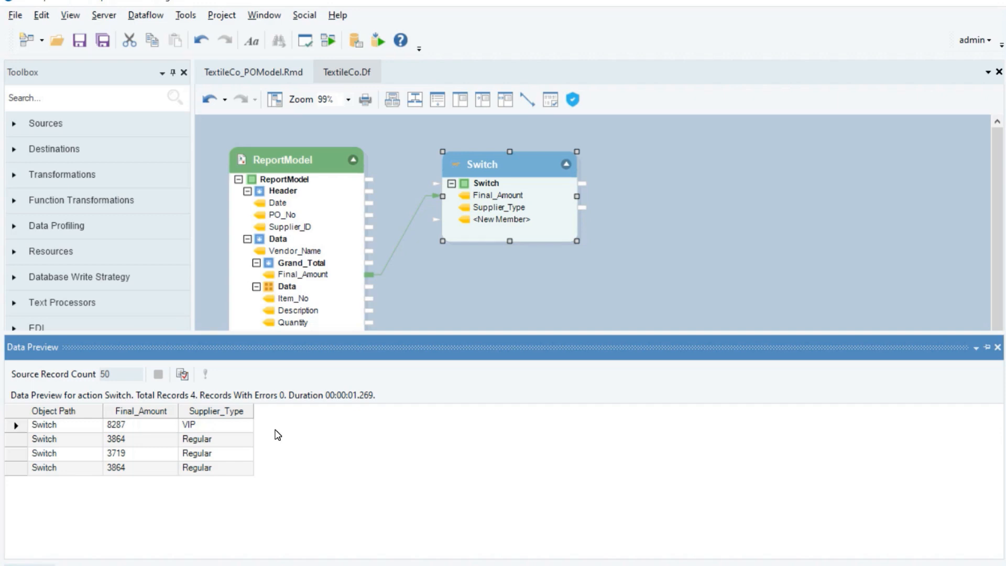
pyautogui.click(946, 316)
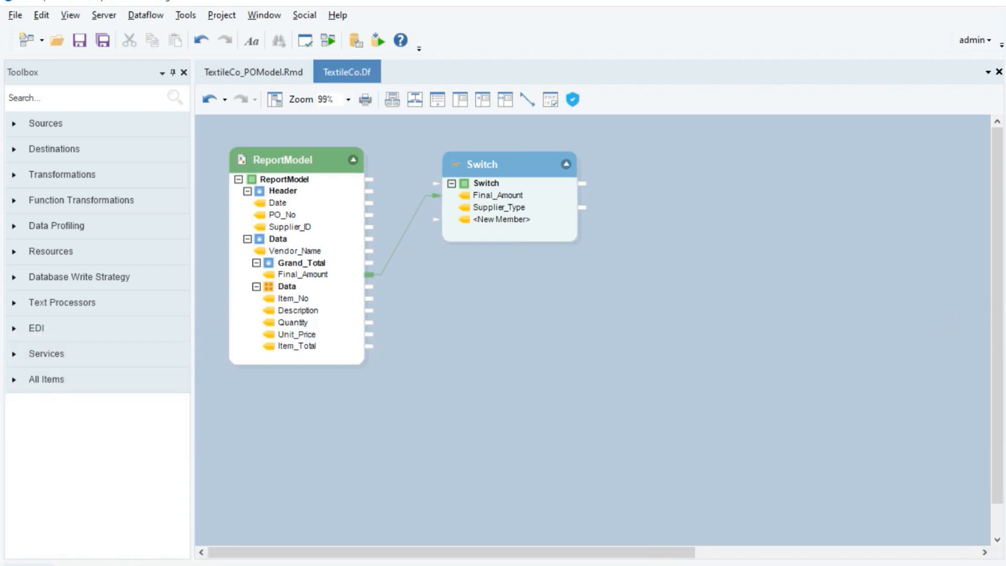
# Add an Aggregate transformation below the Switch, map Final_Amount into it as Total_Final, and close its output preview
pyautogui.click(154, 179)
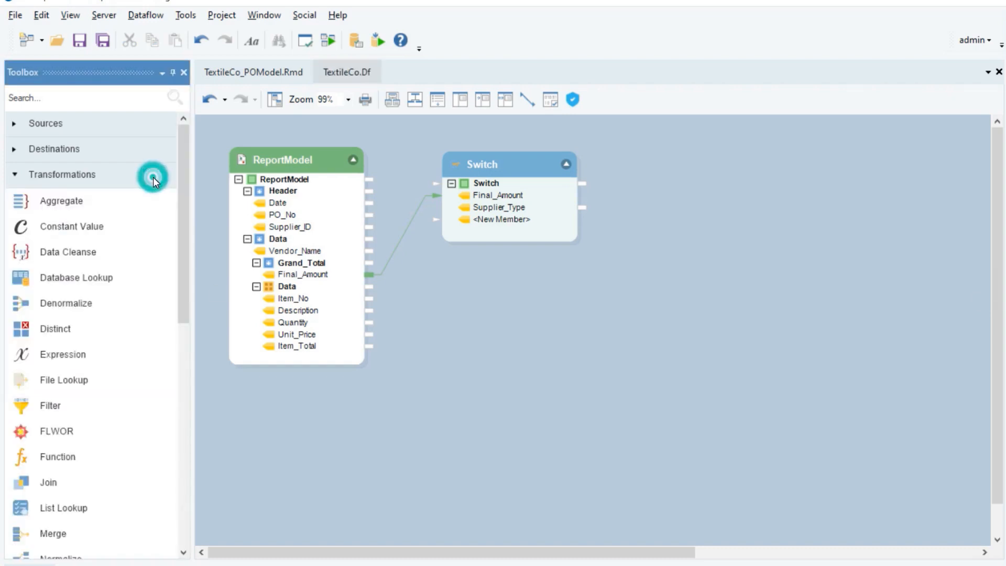
pyautogui.moveTo(155, 199); pyautogui.dragTo(456, 361)
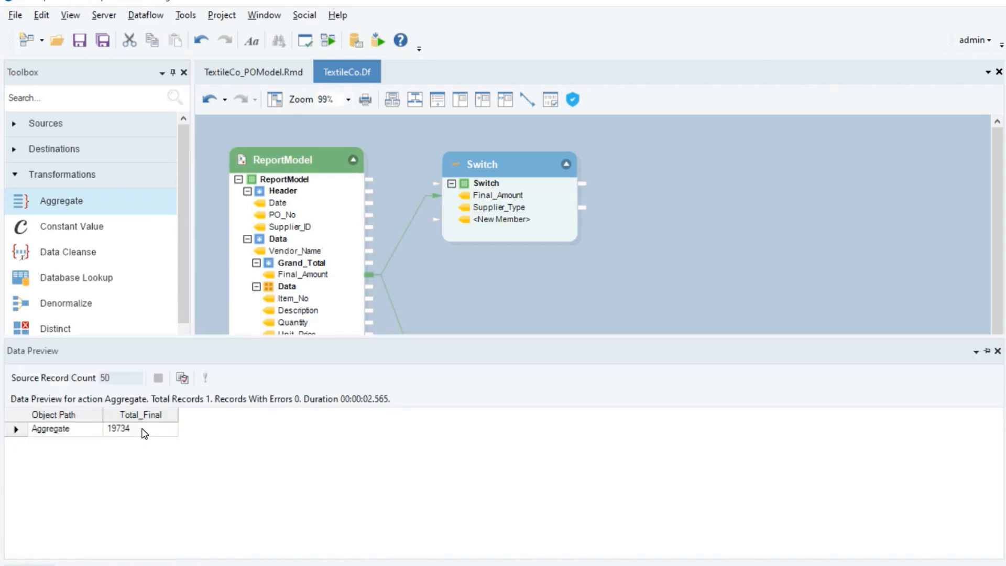
pyautogui.click(557, 307)
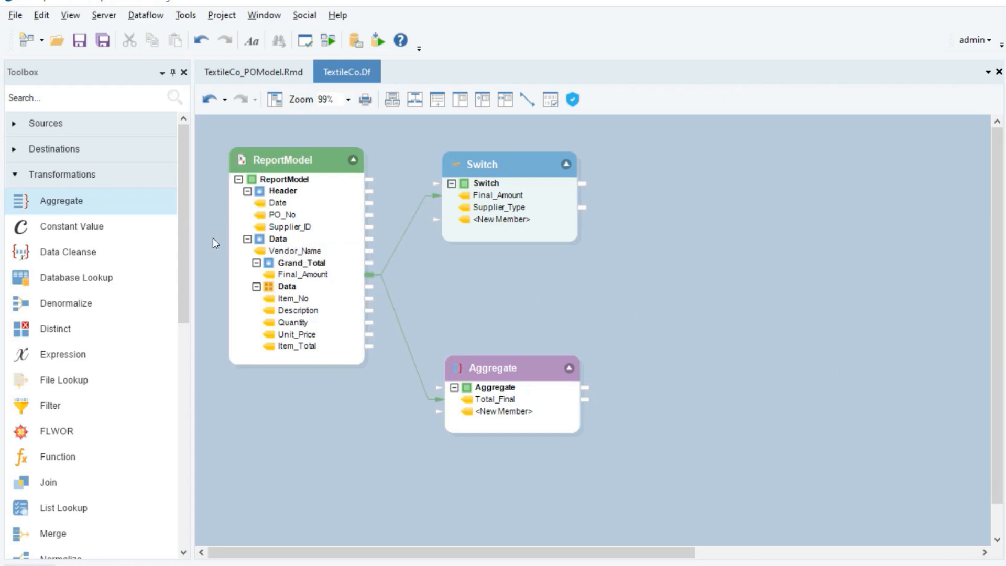
# Add an Excel Workbook Destination beside the transformations and map all ReportModel fields plus the Switch's Supplier_Type into it
pyautogui.click(148, 178)
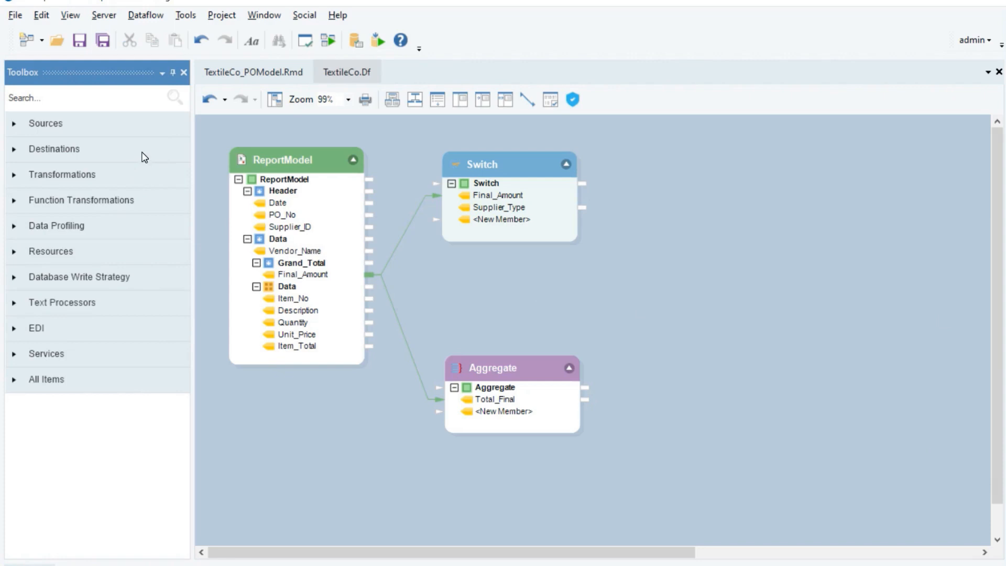
pyautogui.click(144, 156)
pyautogui.moveTo(139, 229); pyautogui.dragTo(261, 437)
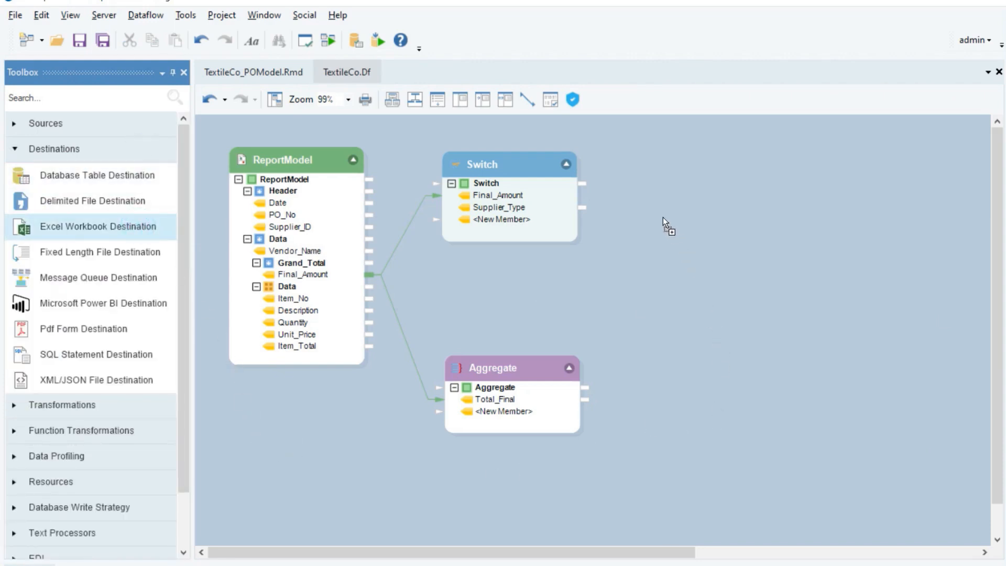
pyautogui.moveTo(662, 217); pyautogui.dragTo(662, 216)
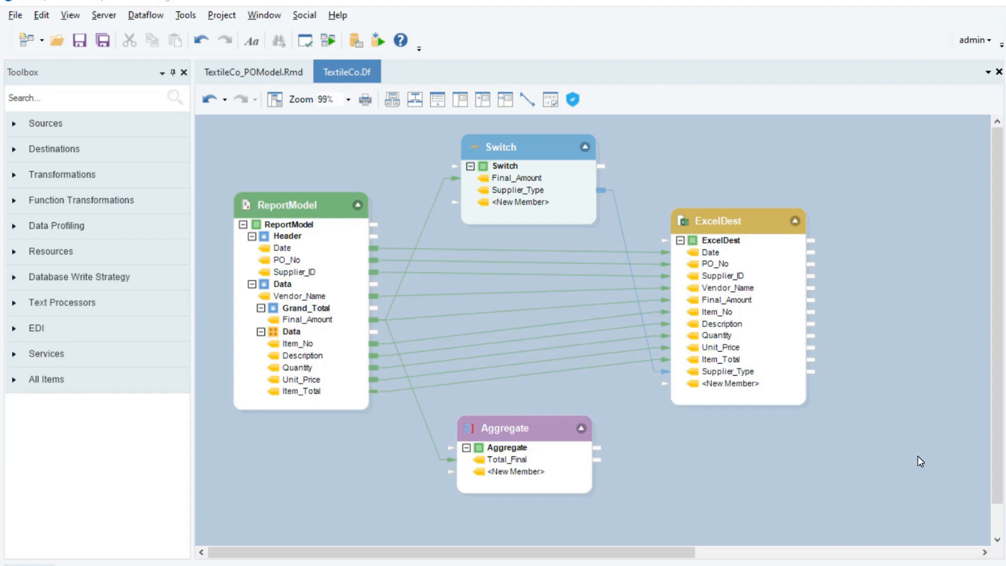
# Preview the Excel destination's output to examine the purchase order records with their Supplier_Type, and close the preview
pyautogui.rightClick(762, 225)
pyautogui.click(829, 43)
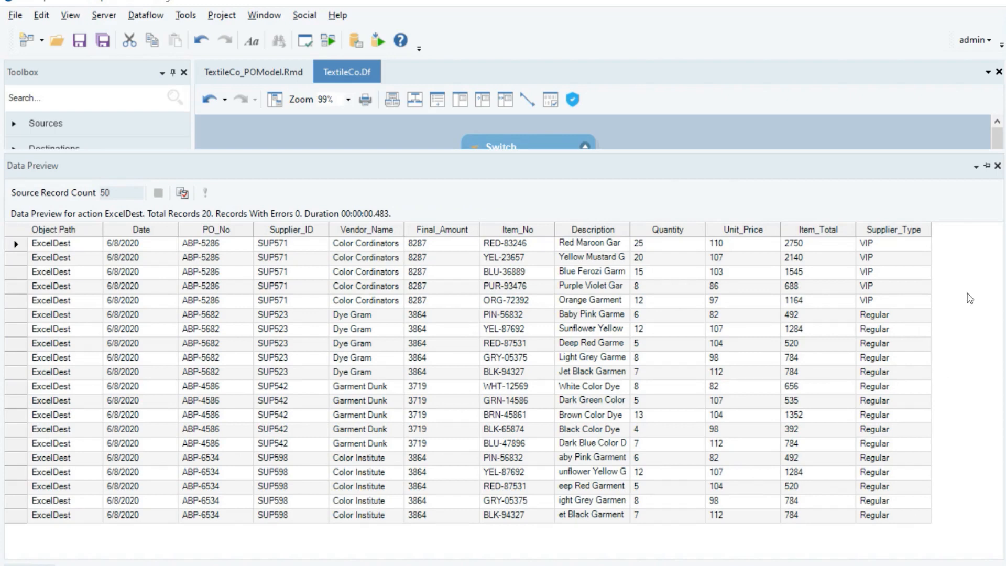
pyautogui.click(997, 165)
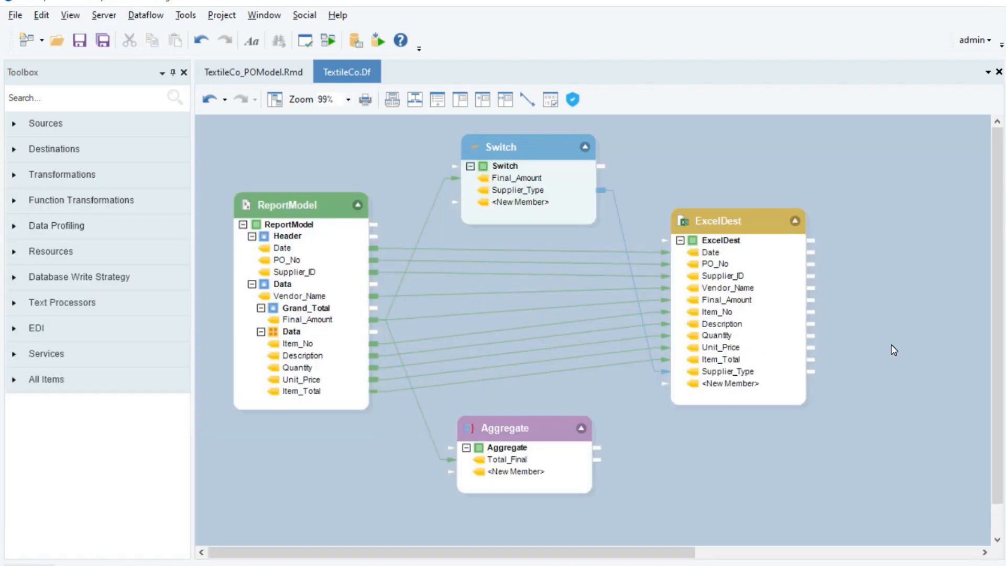